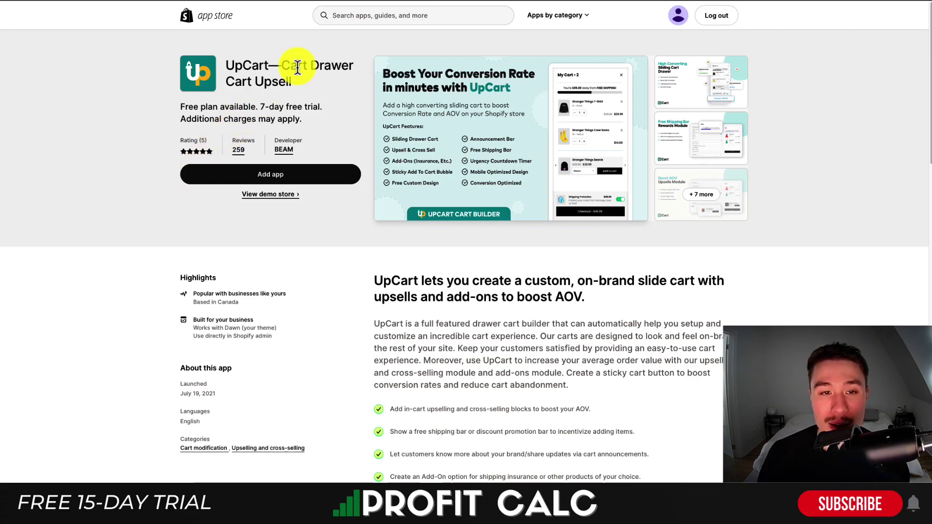
Step: Highlight the UpCart—Cart Drawer Cart Upsell app name on its App Store listing
left_click_drag(297, 67, 309, 87)
left_click(440, 118)
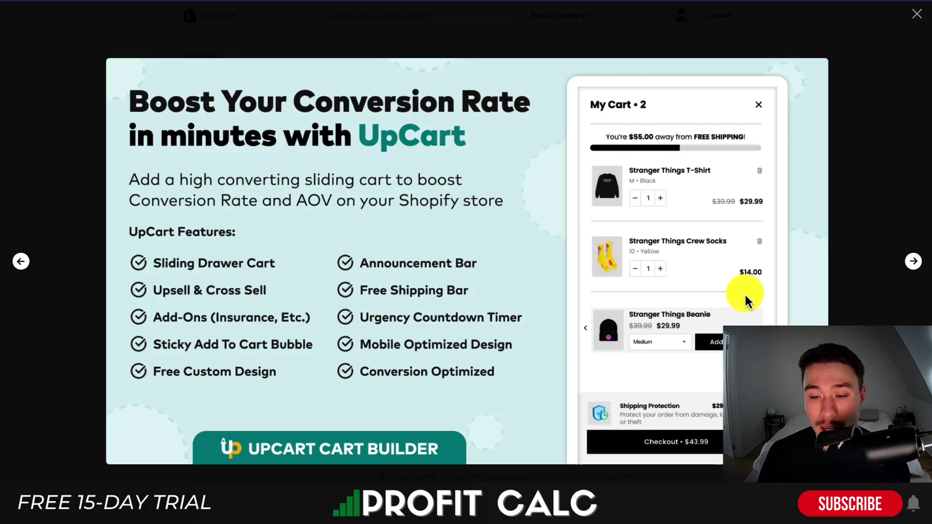
left_click(913, 262)
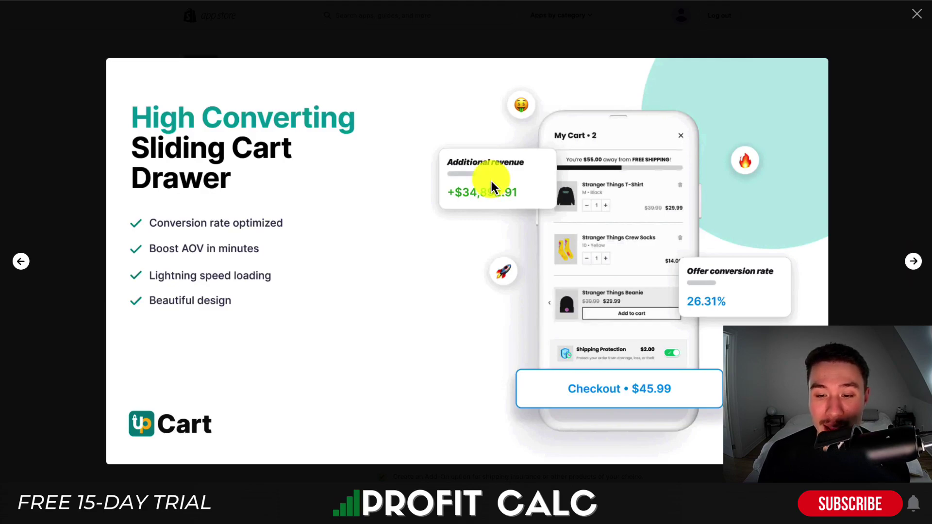
left_click(913, 262)
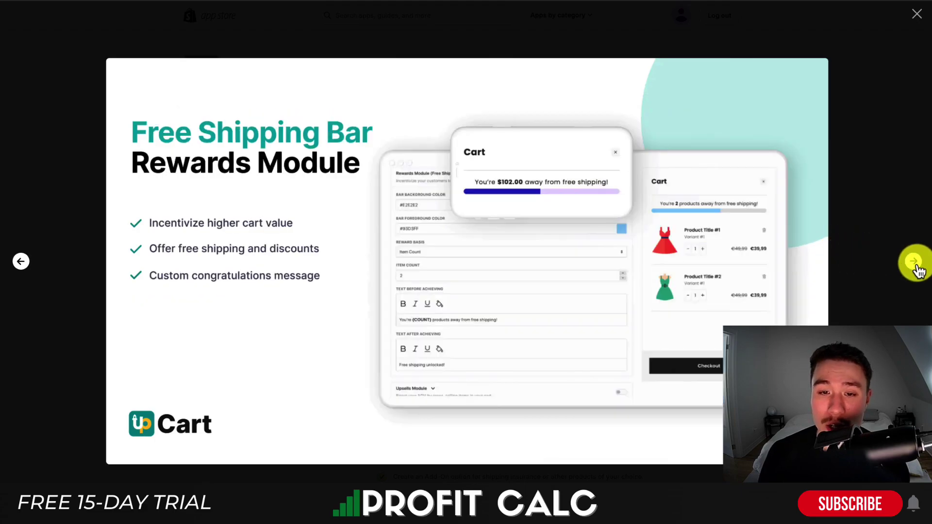
left_click(915, 265)
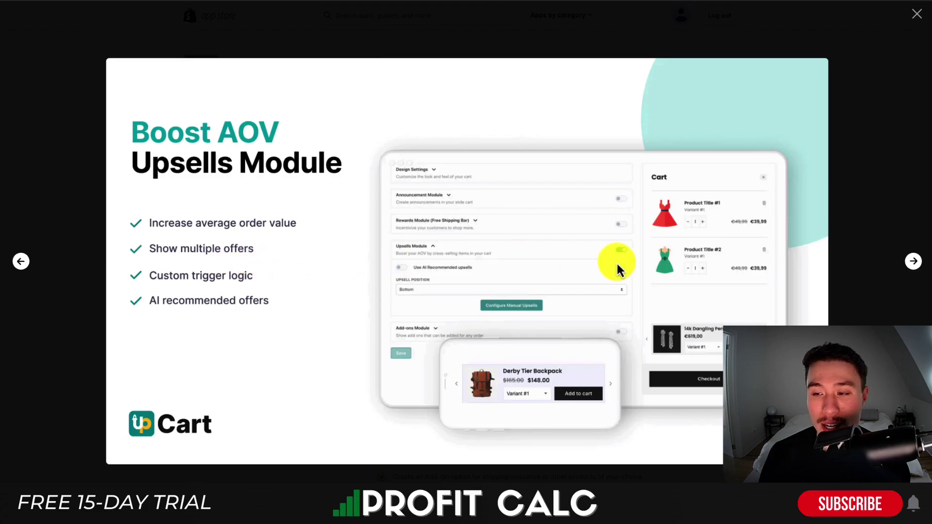
left_click(908, 264)
left_click(909, 266)
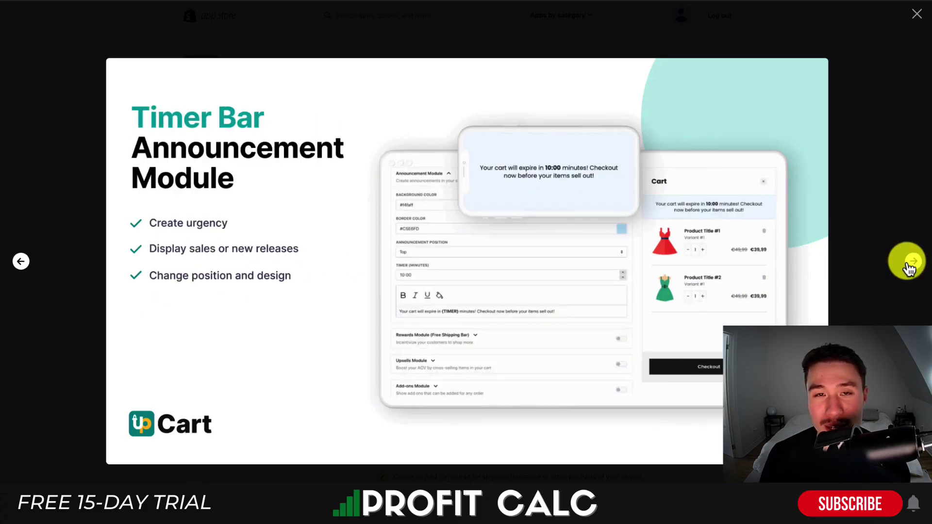
left_click(909, 266)
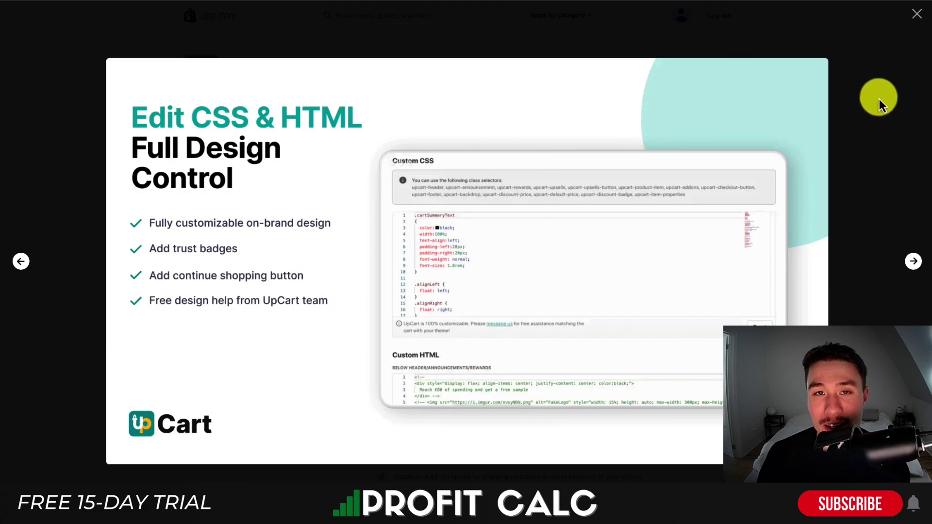
left_click(916, 15)
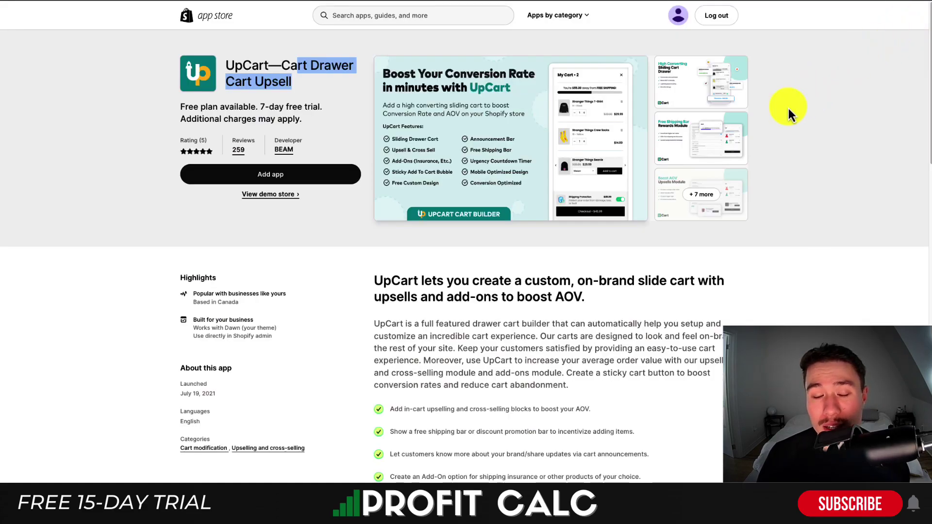
scroll(703, 158, "down", 20)
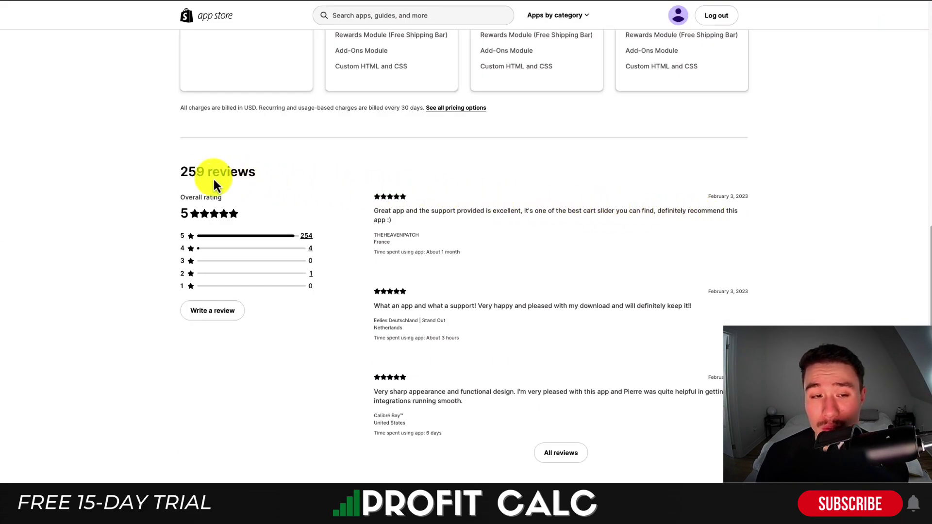
double_click(198, 173)
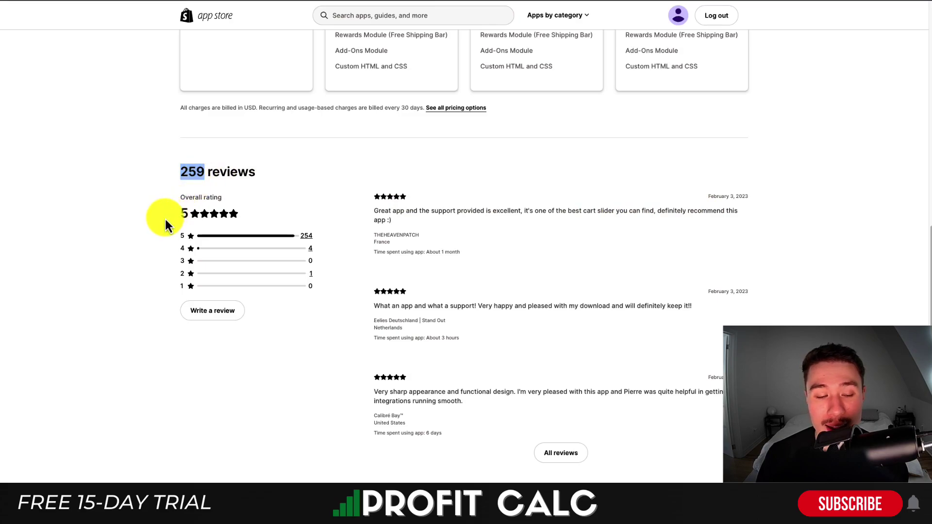
left_click_drag(165, 224, 239, 212)
scroll(239, 212, "up", 5)
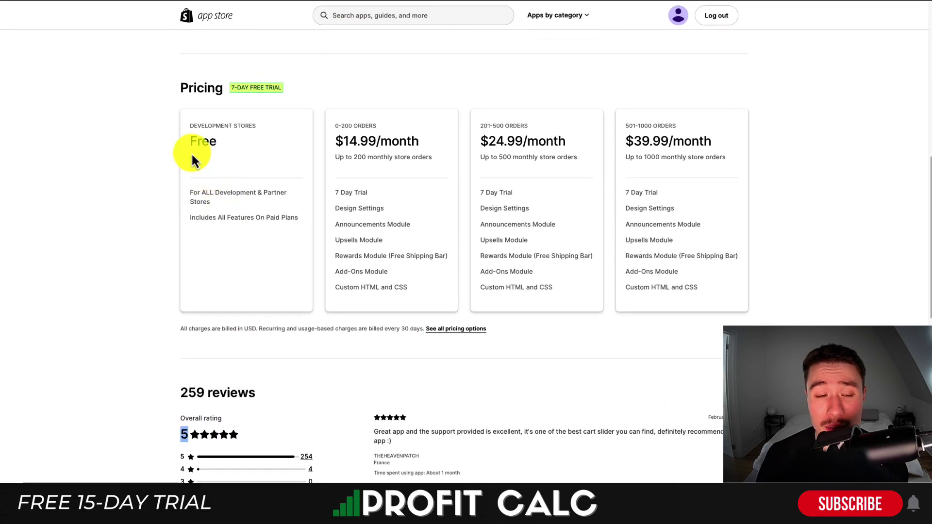
left_click_drag(208, 144, 190, 144)
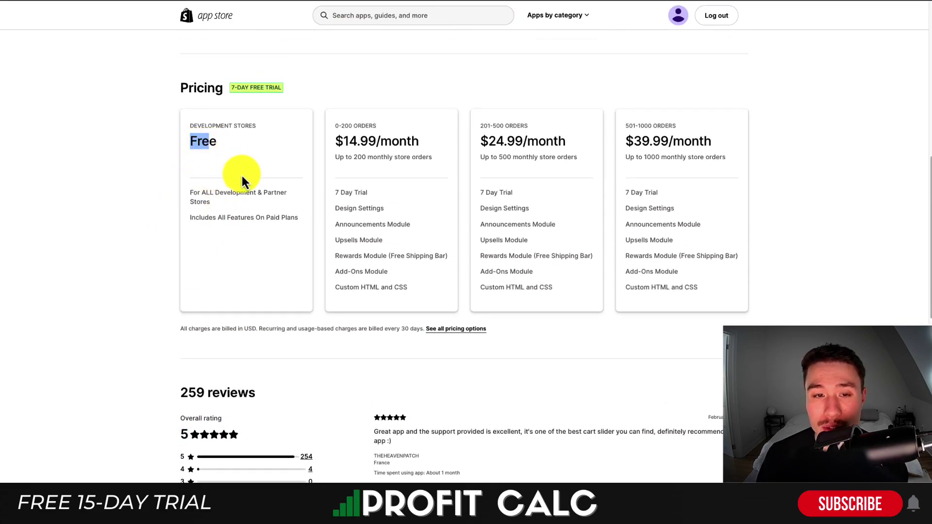
scroll(242, 176, "up", 1)
triple_click(353, 183)
double_click(516, 183)
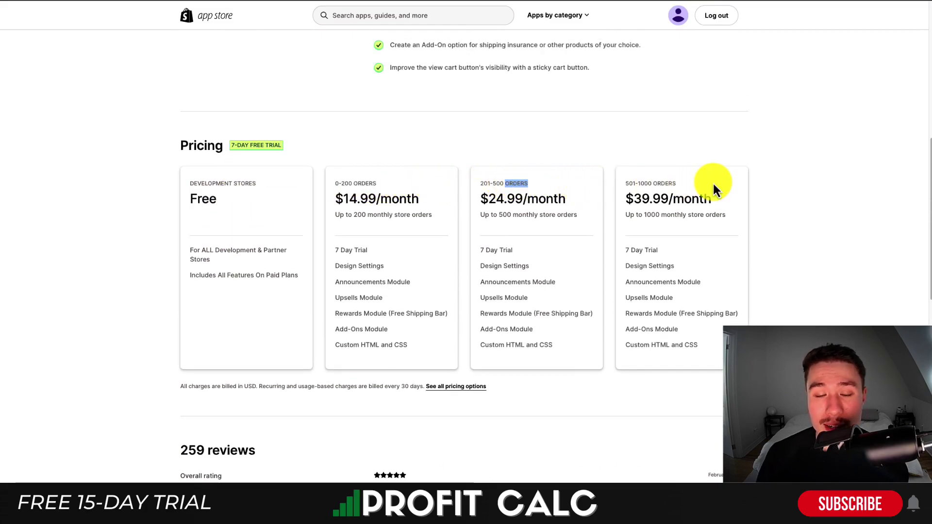
scroll(772, 187, "up", 9)
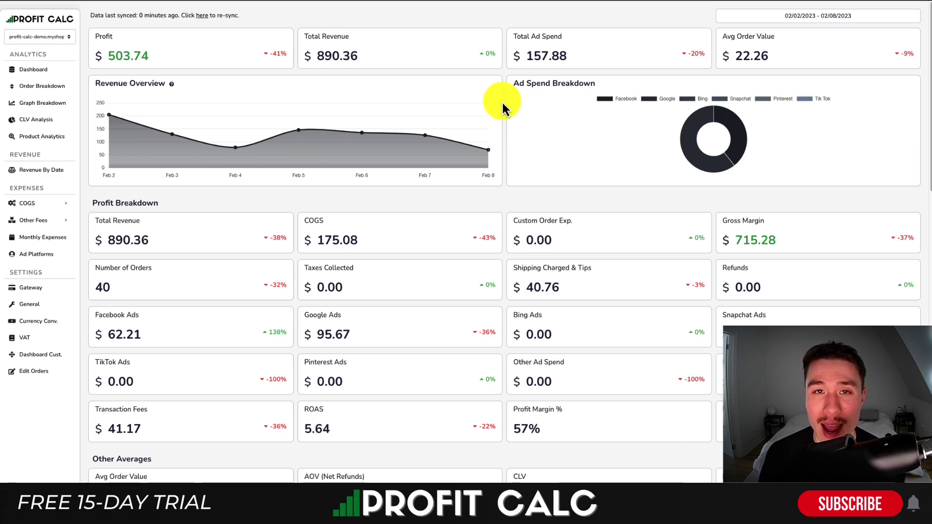
Step: Switch the Profit Calc dashboard to the 01/10–02/08 date range preset
left_click(813, 14)
left_click(870, 71)
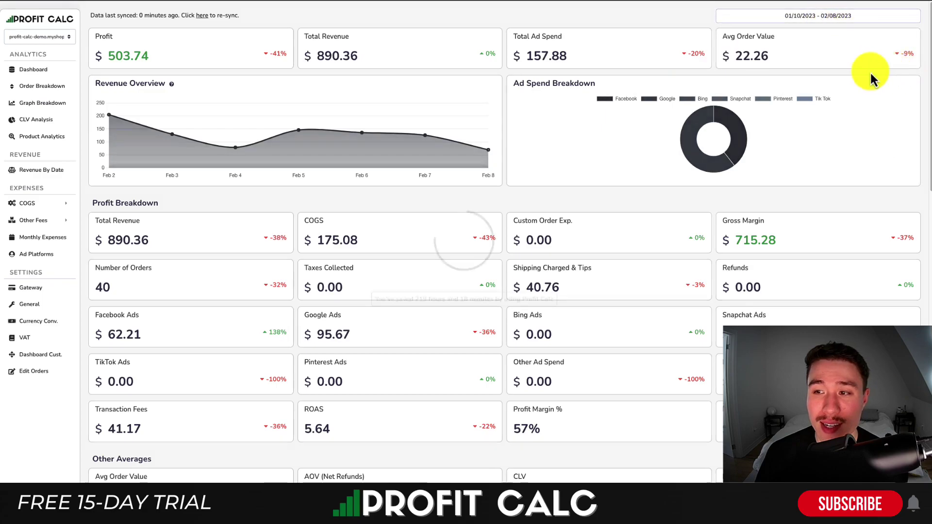
mouse_move(774, 66)
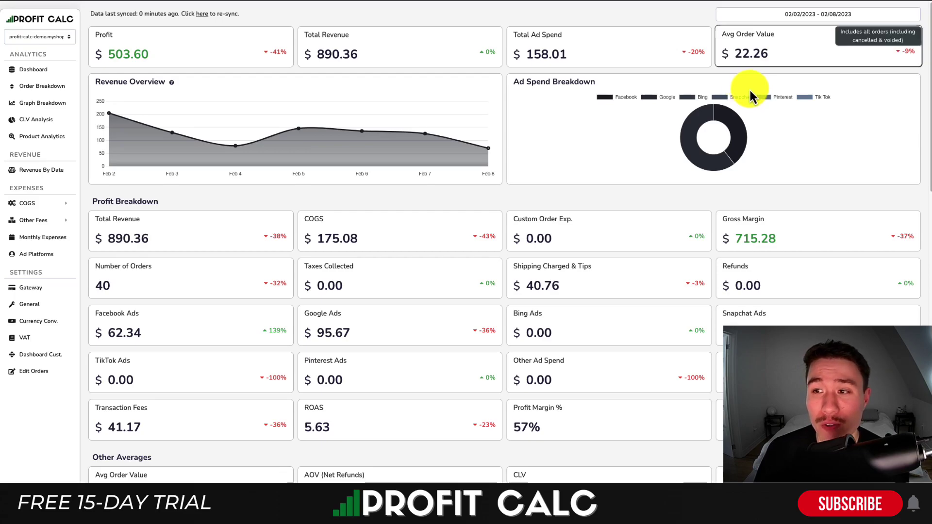
left_click_drag(925, 40, 922, 59)
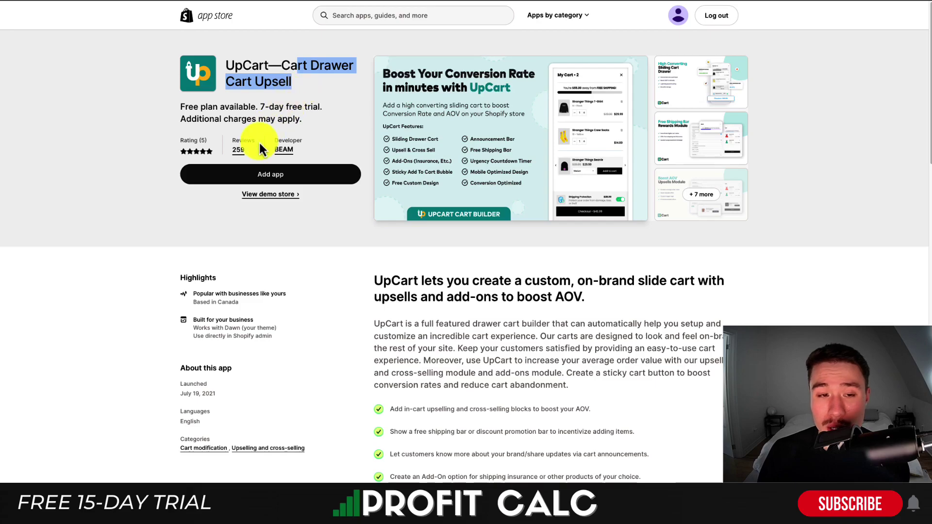
Step: Add and install UpCart on the store, highlighting the note that the test charge isn't billed
left_click(231, 188)
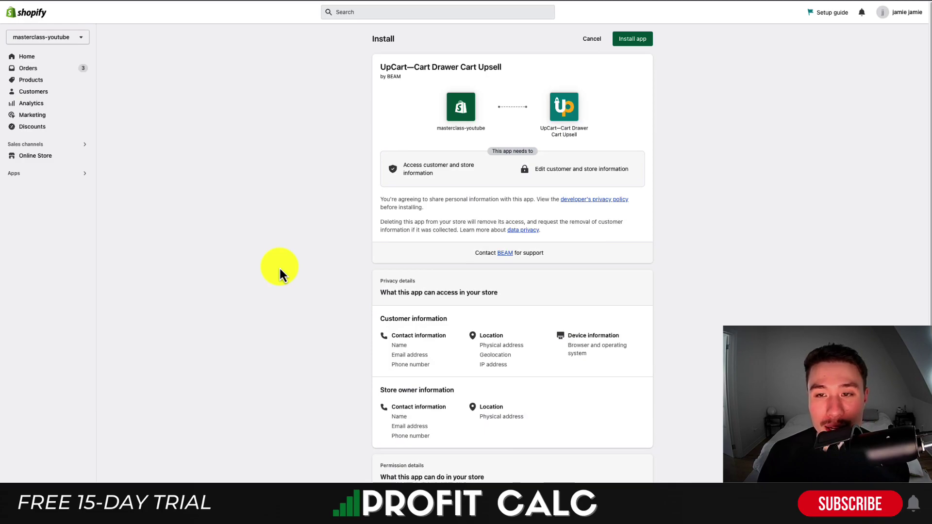
left_click(639, 41)
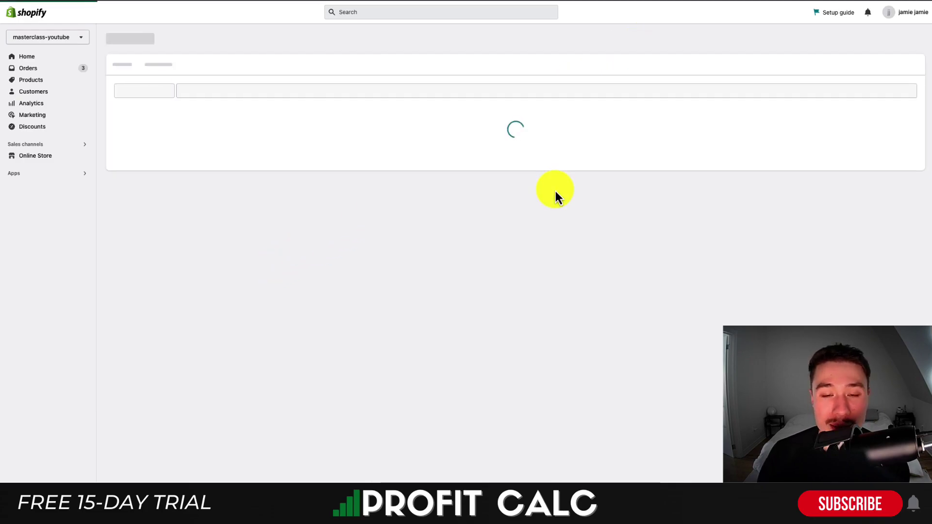
left_click_drag(357, 79, 441, 94)
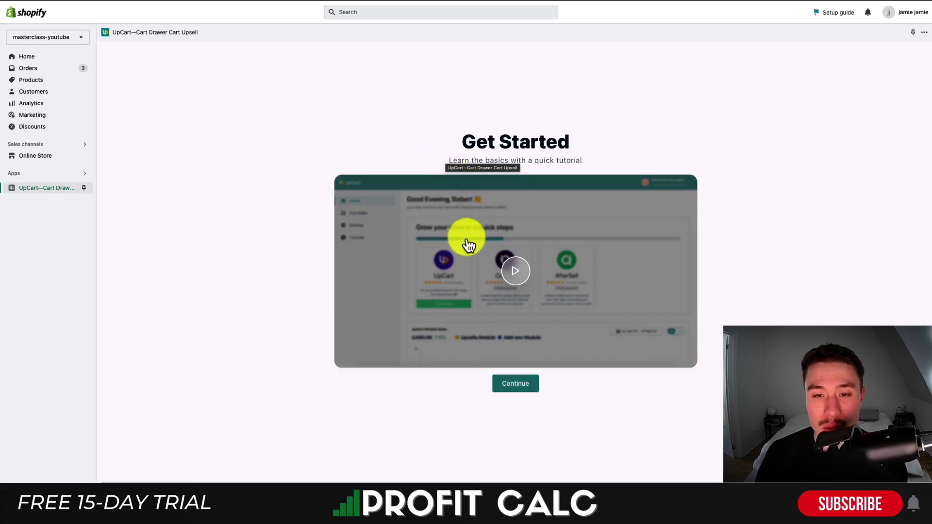
Step: Skip the Get Started tutorial, submit the business questions, and open the Dawn theme's app embeds
left_click(505, 390)
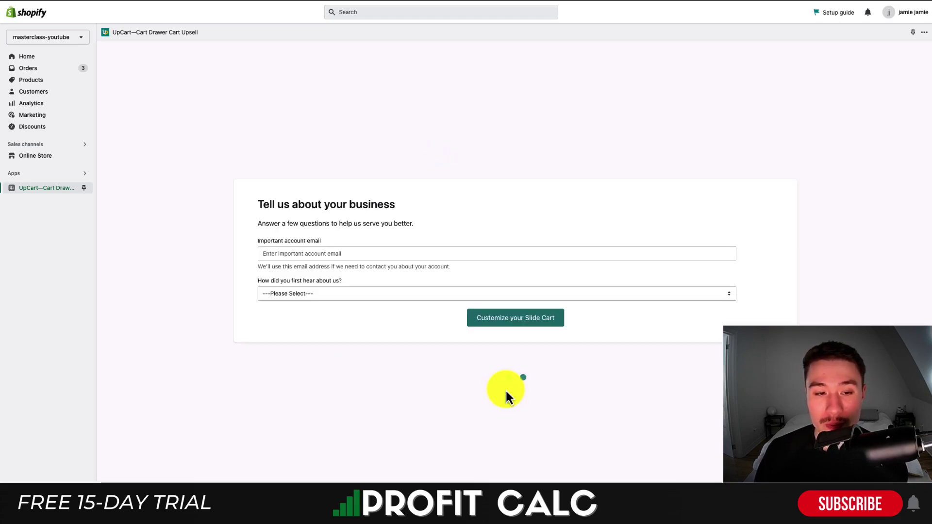
left_click(518, 323)
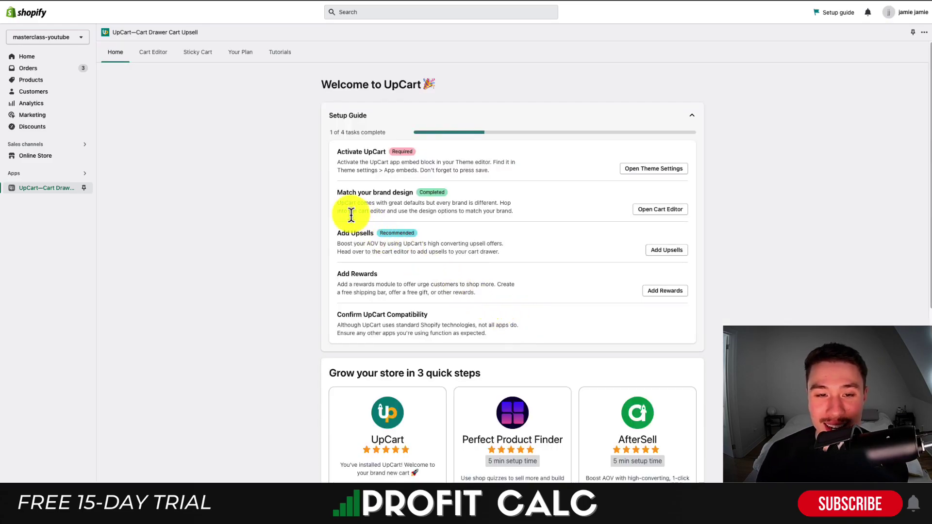
left_click_drag(333, 157, 381, 148)
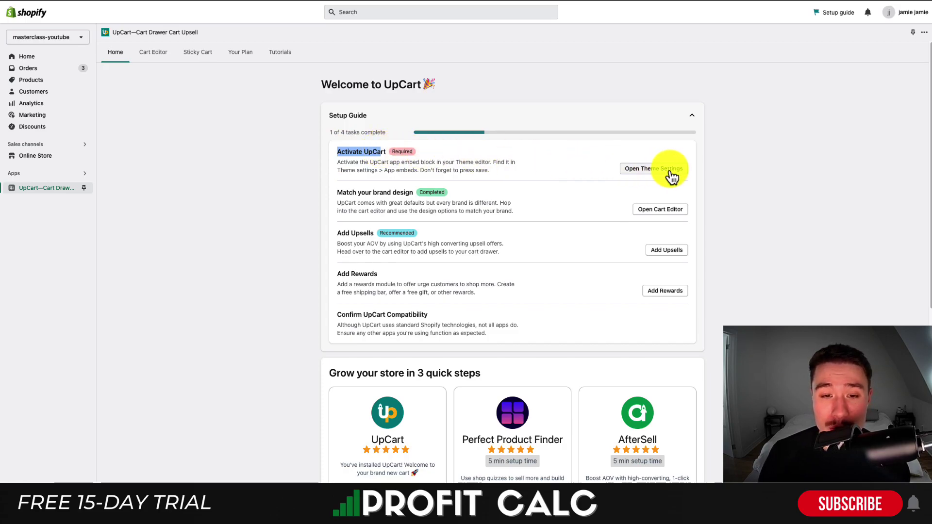
left_click(377, 171)
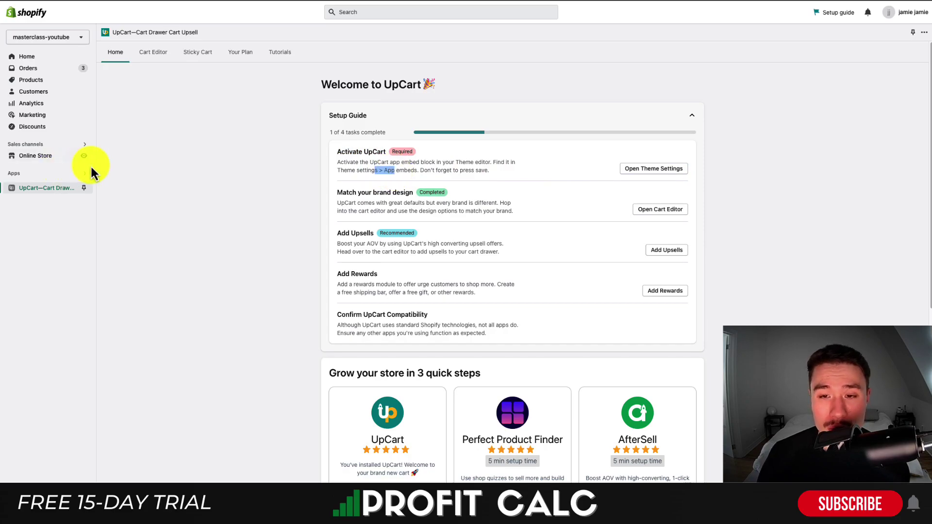
left_click(660, 169)
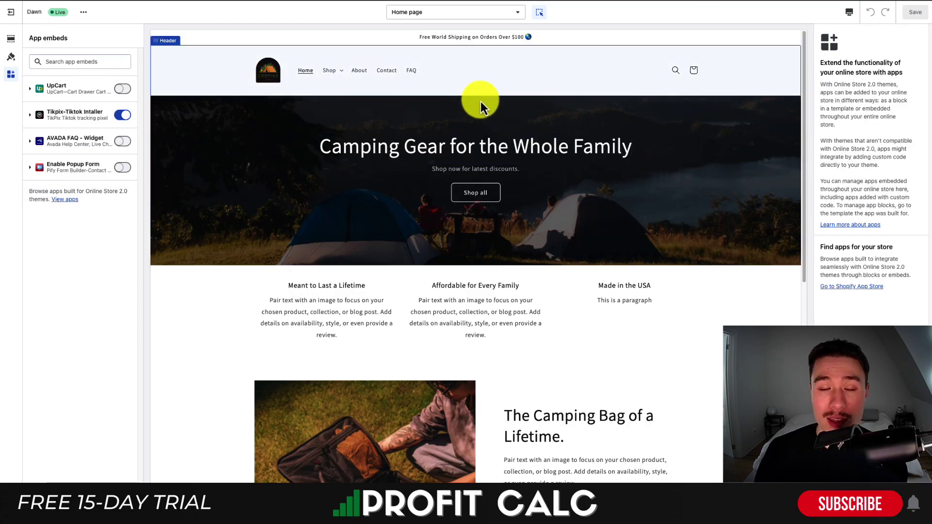
Step: Switch on the UpCart app embed in the Dawn theme editor and save the theme
left_click(11, 38)
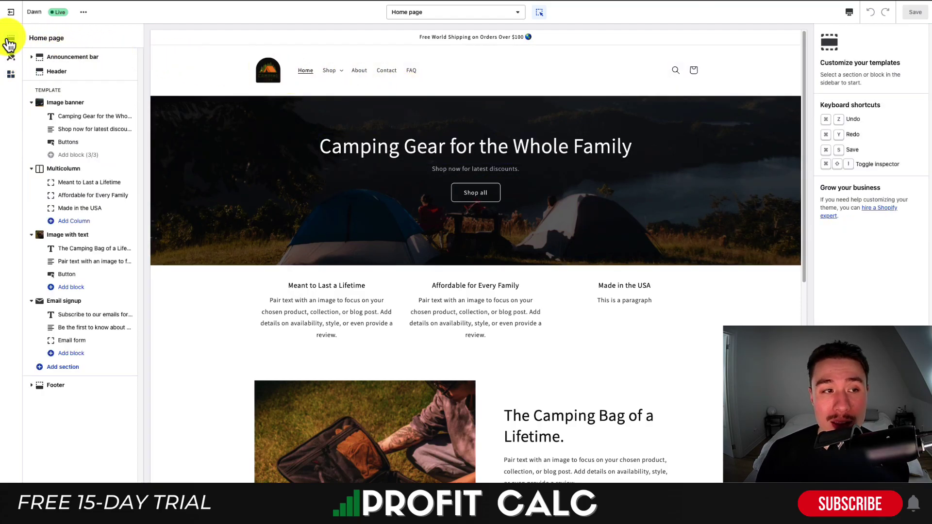
left_click(11, 75)
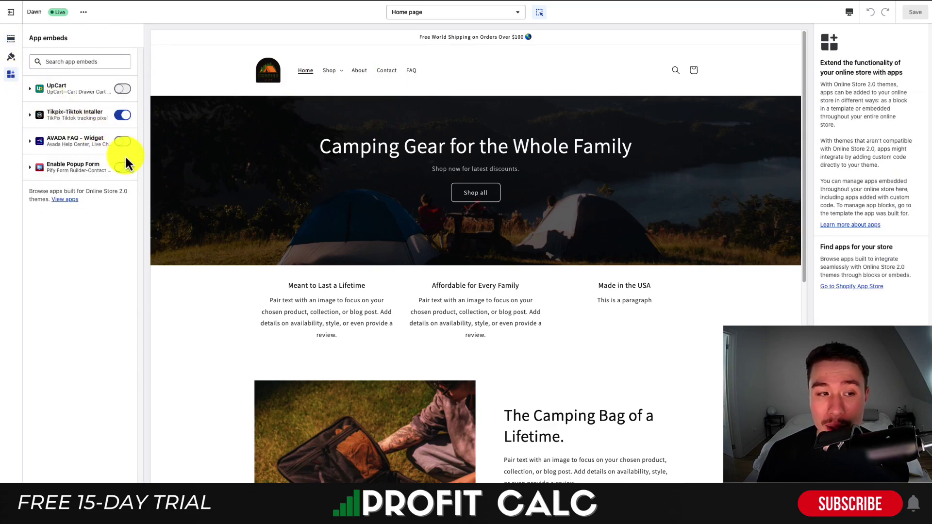
left_click(121, 89)
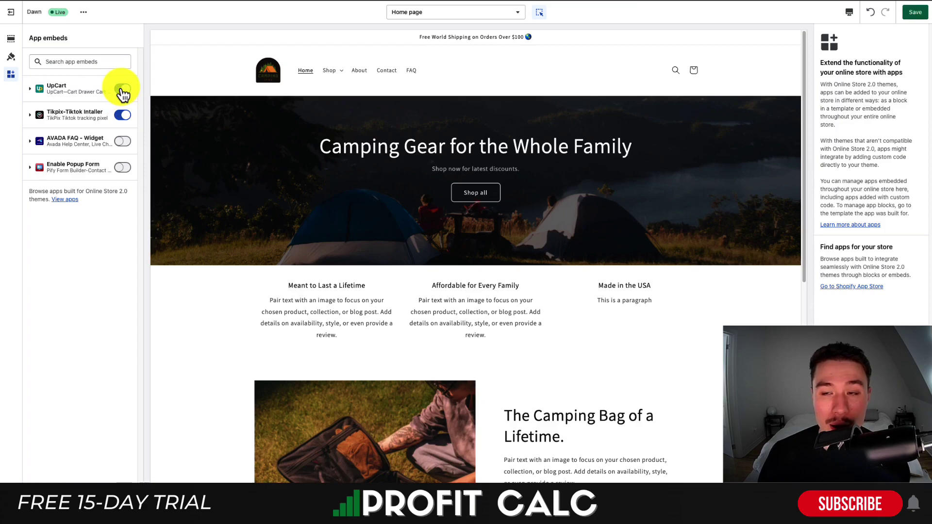
left_click(909, 16)
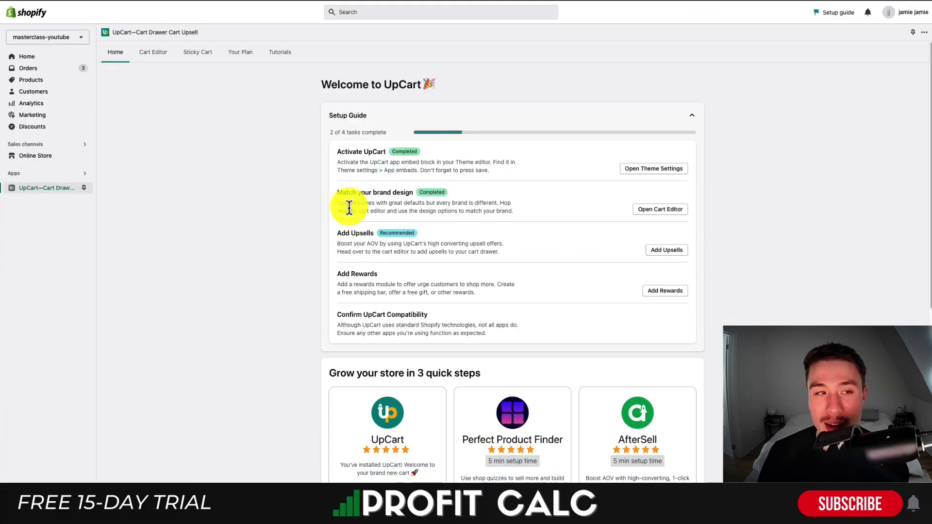
Step: Review the UpCart setup guide, highlighting the Match your brand design heading
scroll(276, 217, "down", 5)
scroll(277, 218, "up", 5)
left_click_drag(354, 153, 391, 160)
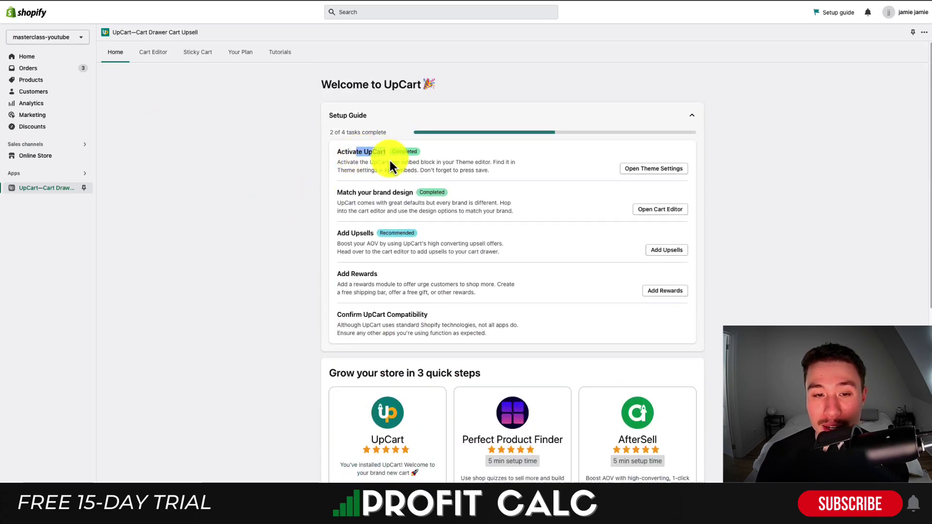
left_click_drag(379, 193, 408, 196)
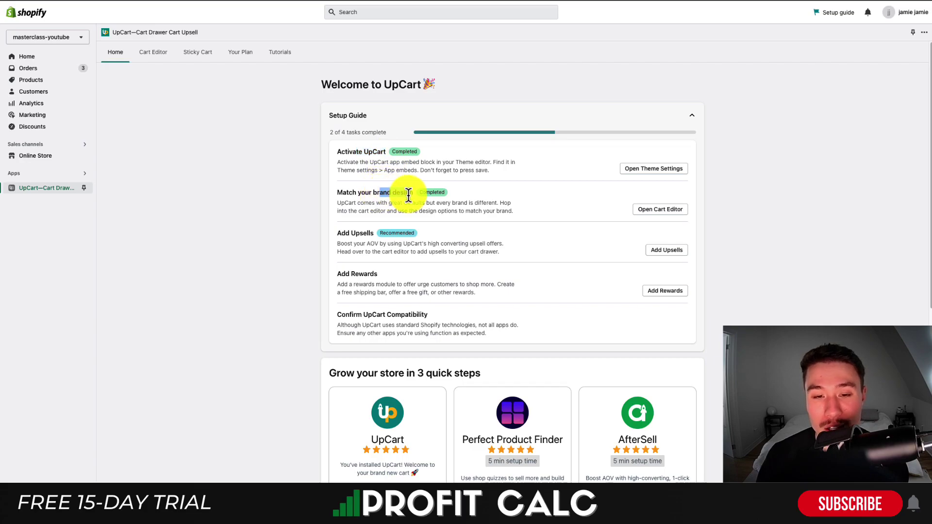
left_click(373, 239)
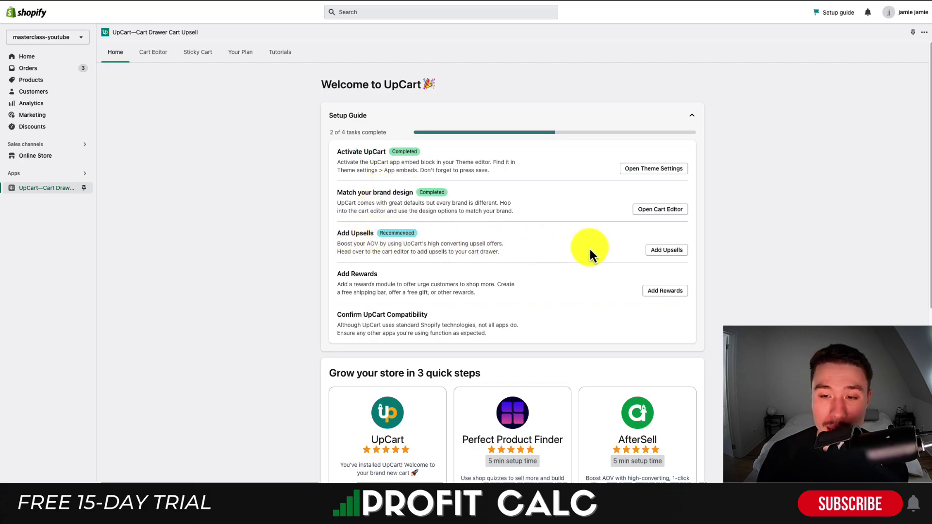
Step: Toggle Cart Editor upsells off and back on, then list the manual trigger–upsell pairs
left_click(664, 252)
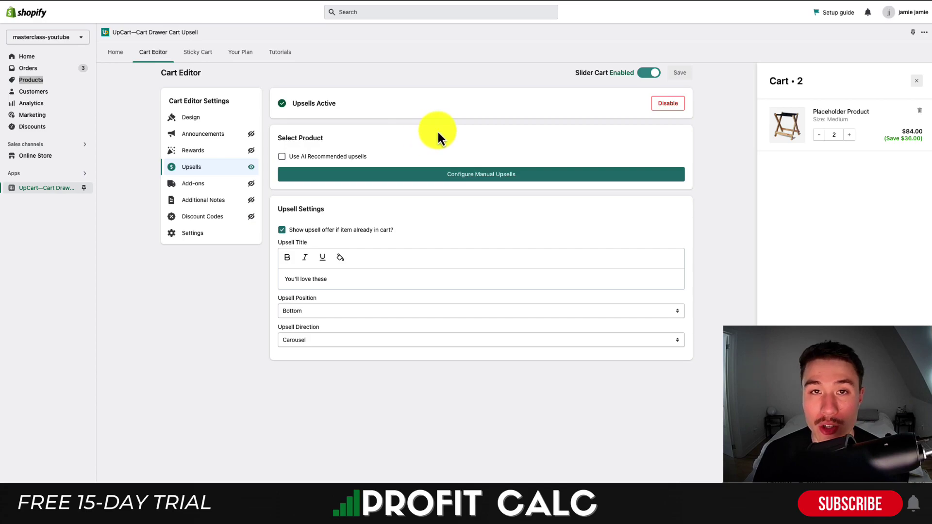
left_click(653, 114)
left_click(659, 114)
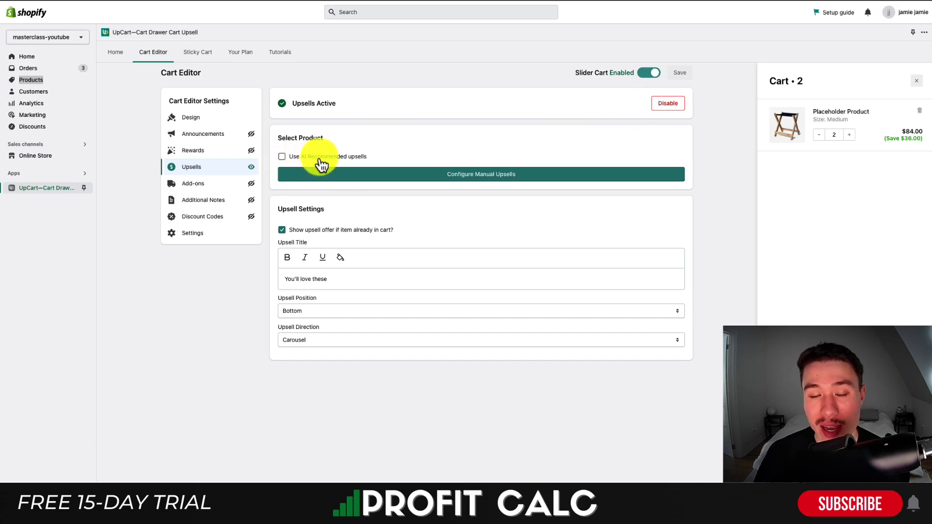
left_click(492, 176)
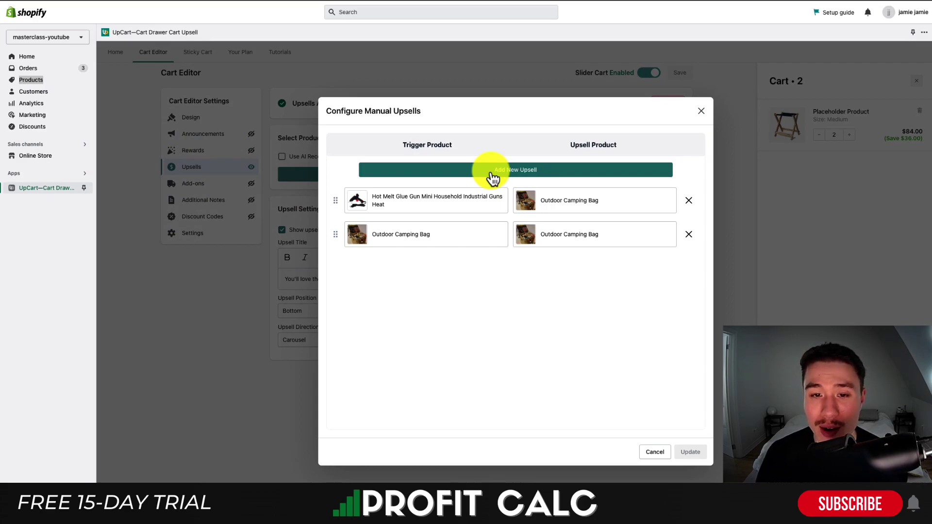
Step: Close the manual upsells list and enable the cart announcement bar
left_click(491, 175)
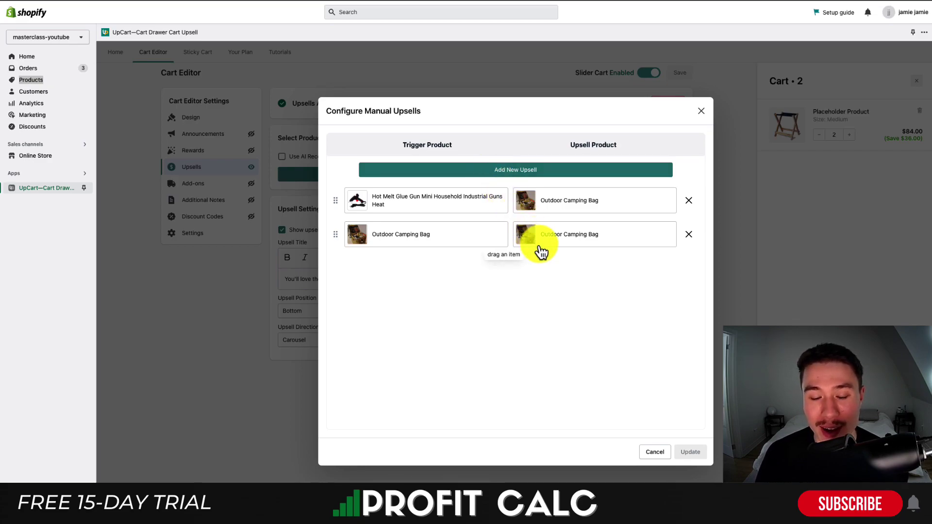
left_click(701, 112)
left_click(191, 134)
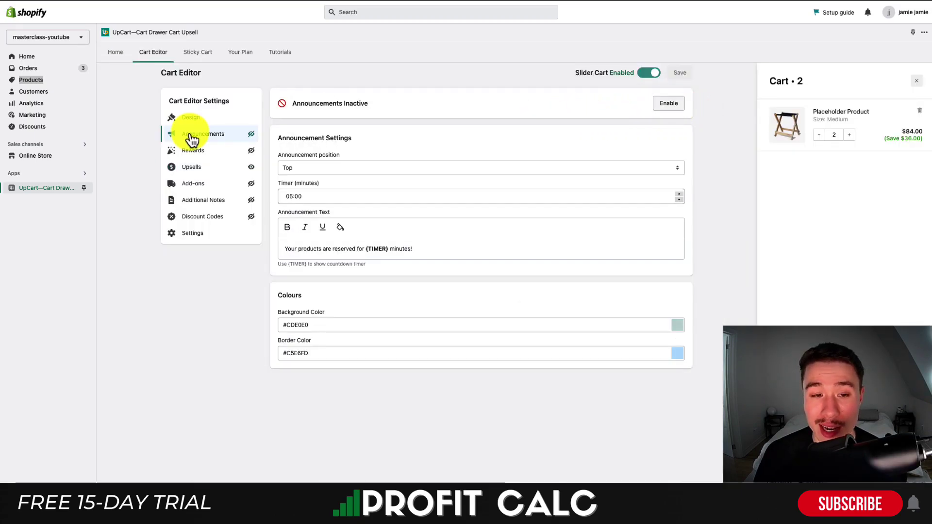
left_click(669, 104)
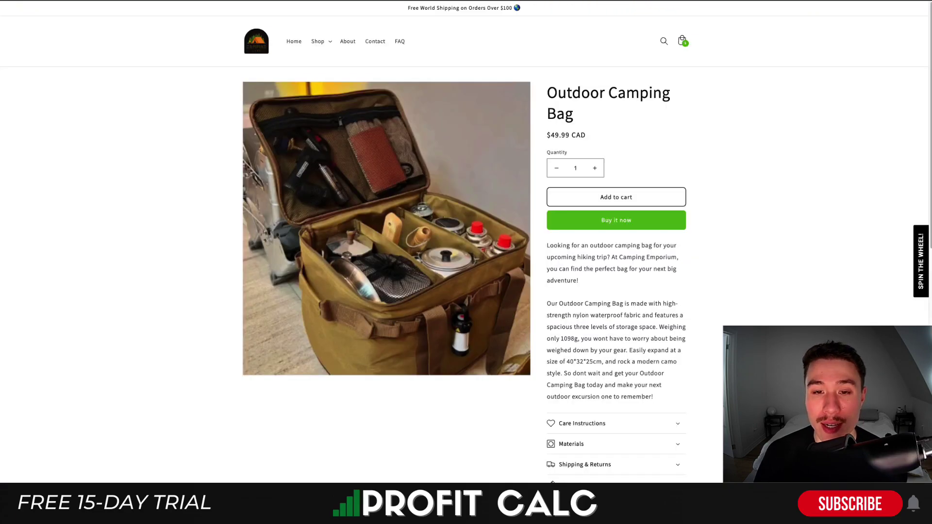
Step: Add the Outdoor Camping Bag to the cart, then close the cart drawer
left_click(635, 207)
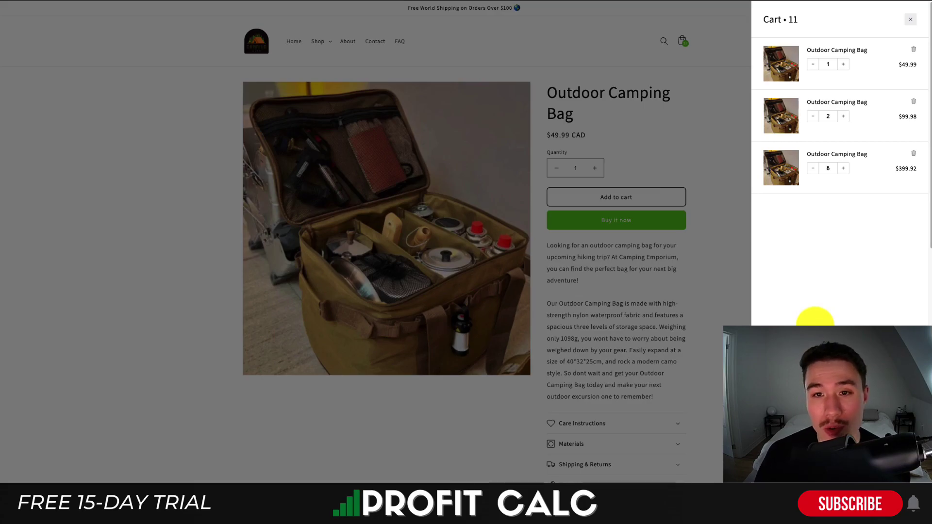
left_click(672, 284)
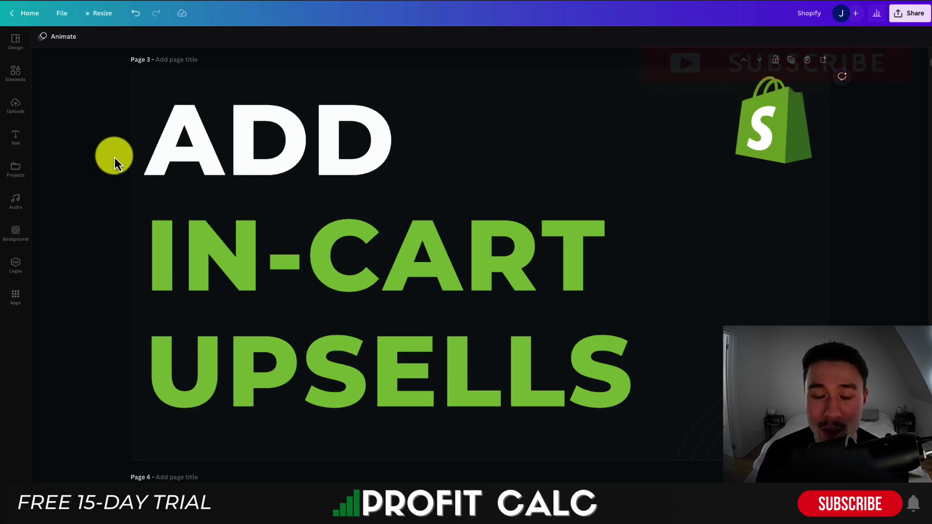
key("ctrl+a")
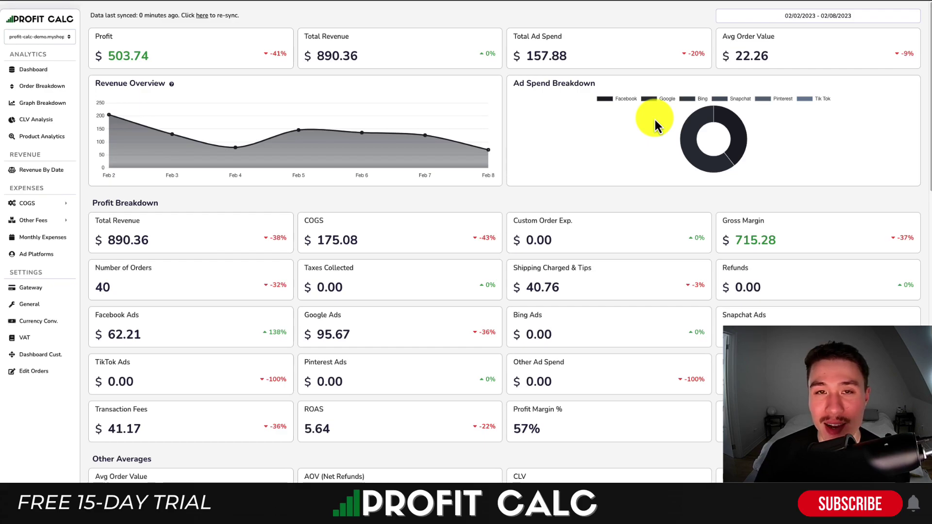
scroll(655, 119, "down", 1)
left_click_drag(926, 127, 912, 72)
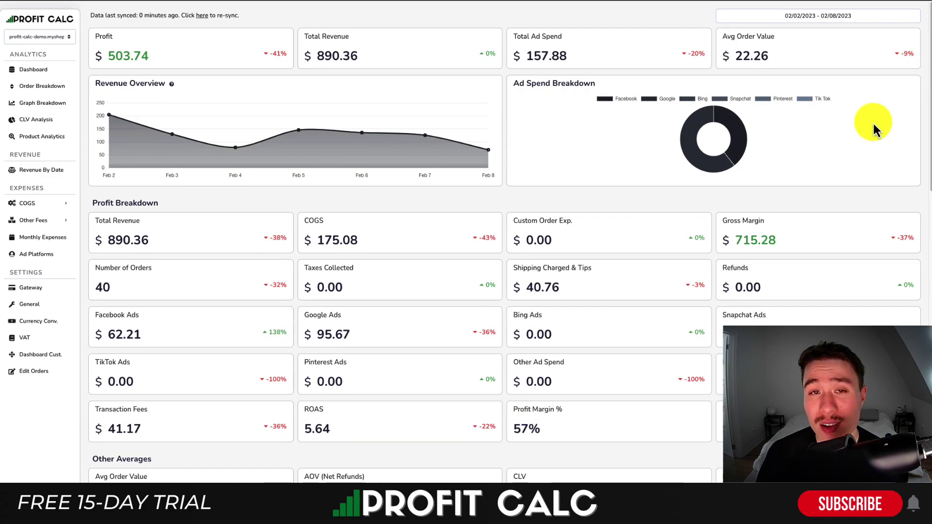